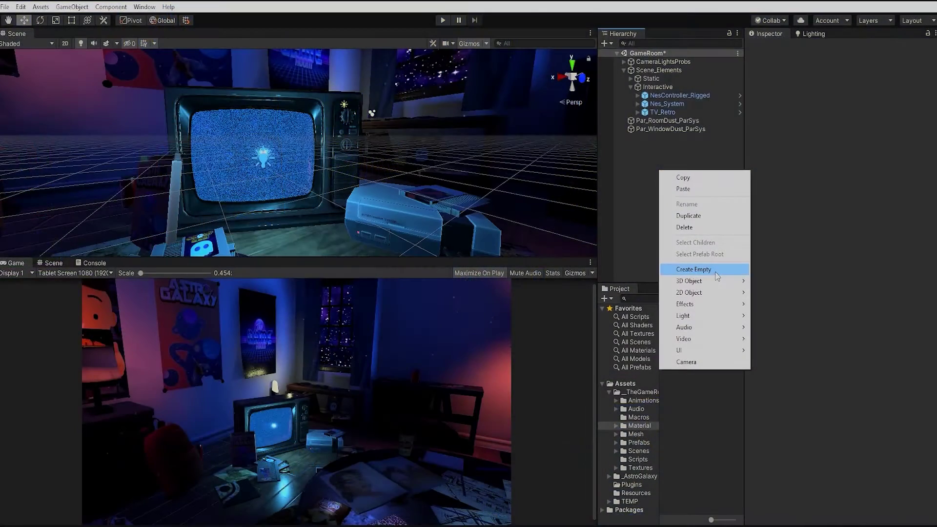
# - Create a new particle system in the GameRoom scene and name it Par_LihtsShafts_ParSys
pyautogui.moveTo(726, 311)
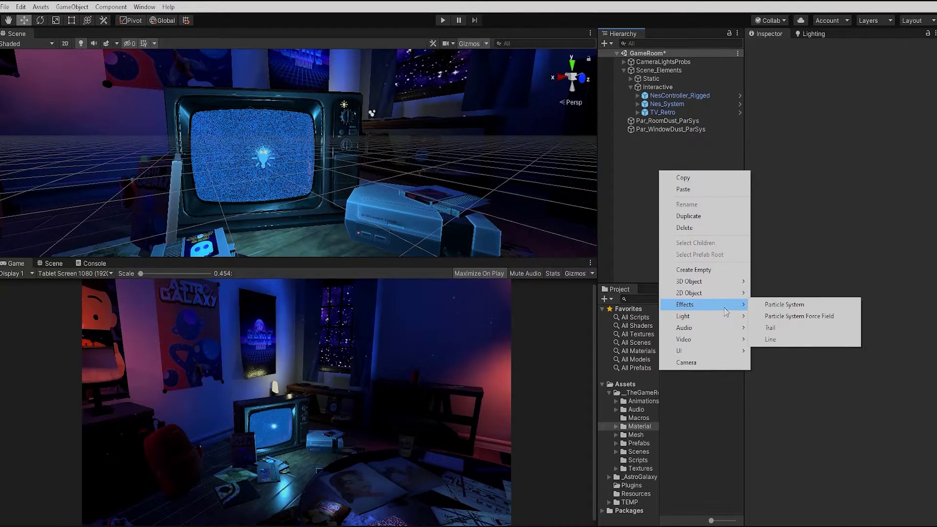
pyautogui.click(774, 304)
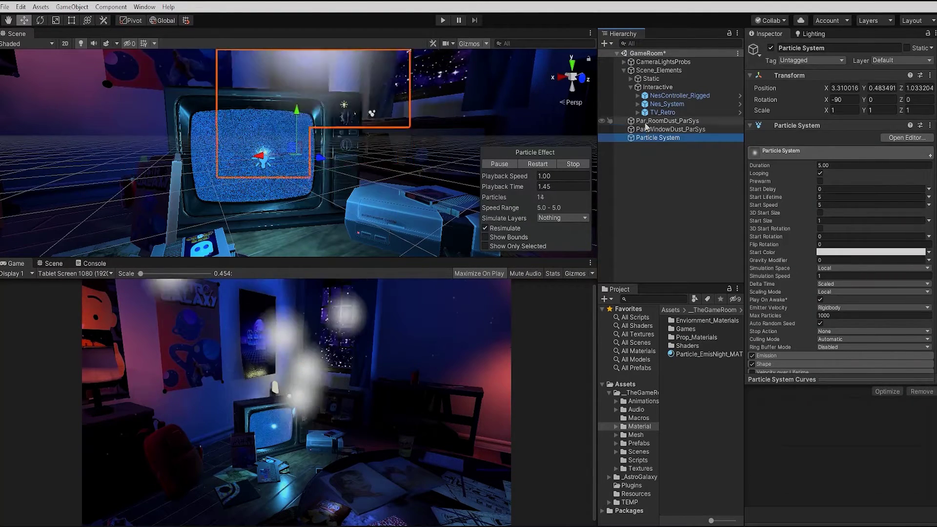
pyautogui.click(664, 121)
pyautogui.click(653, 139)
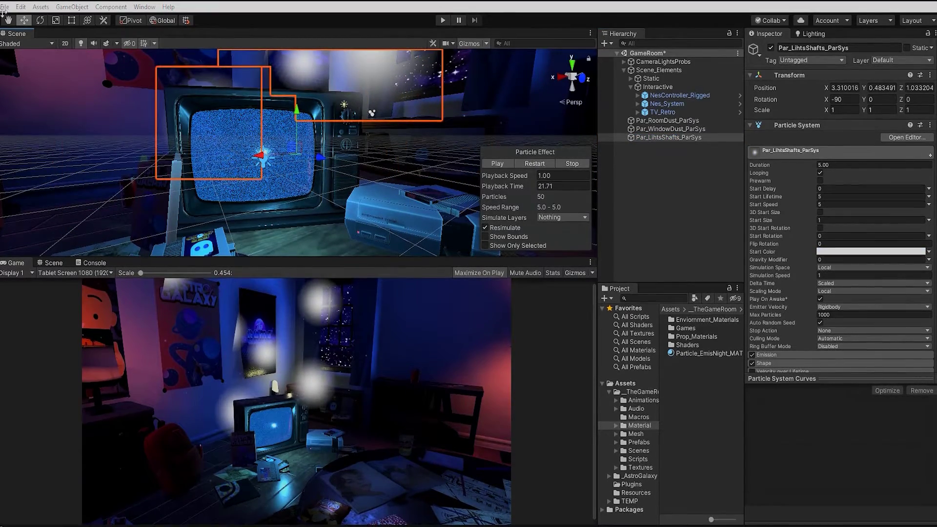
# - Using wireframe top and right views, move the particle system to the window at about X 1.4, Y 1.69, Z 1.15
pyautogui.click(572, 64)
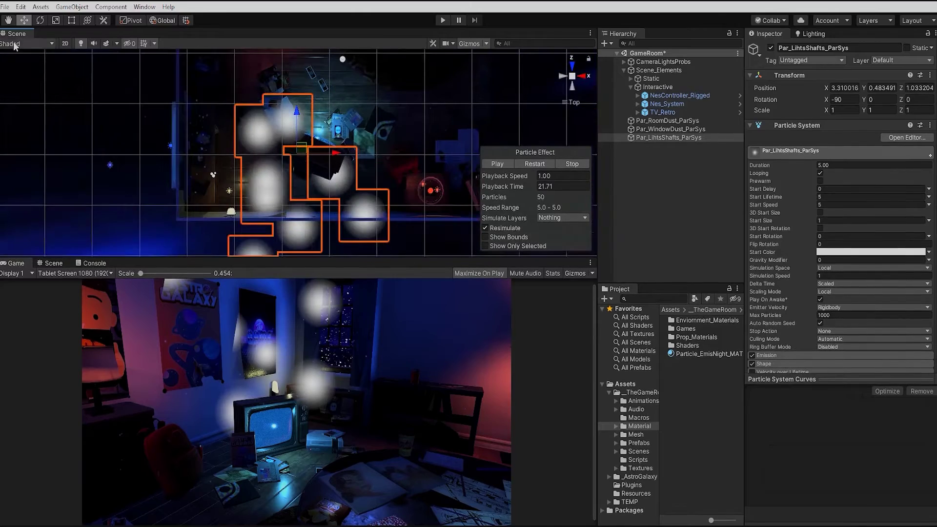
pyautogui.click(27, 44)
pyautogui.click(25, 64)
pyautogui.moveTo(298, 149); pyautogui.dragTo(210, 153)
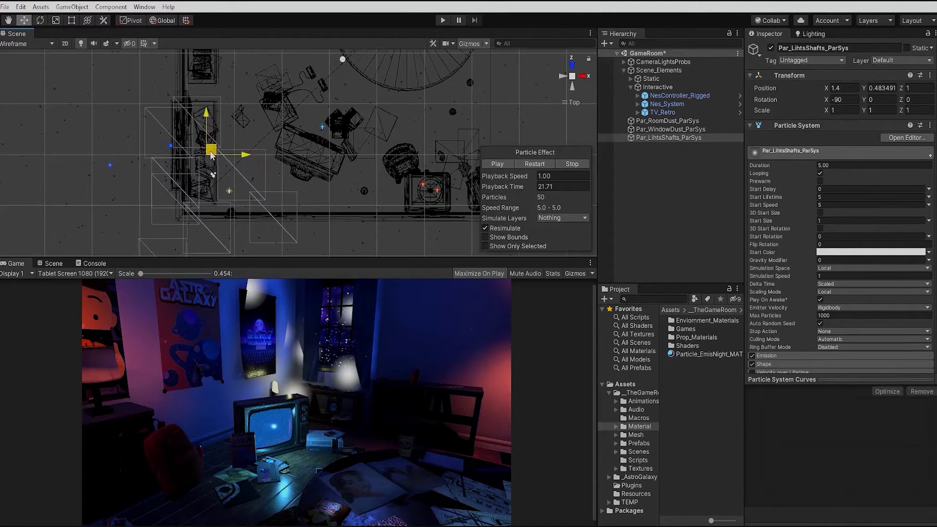
pyautogui.click(582, 75)
pyautogui.moveTo(296, 113); pyautogui.dragTo(297, 56)
pyautogui.scroll(3, 287, 172)
pyautogui.moveTo(287, 172); pyautogui.dragTo(298, 166)
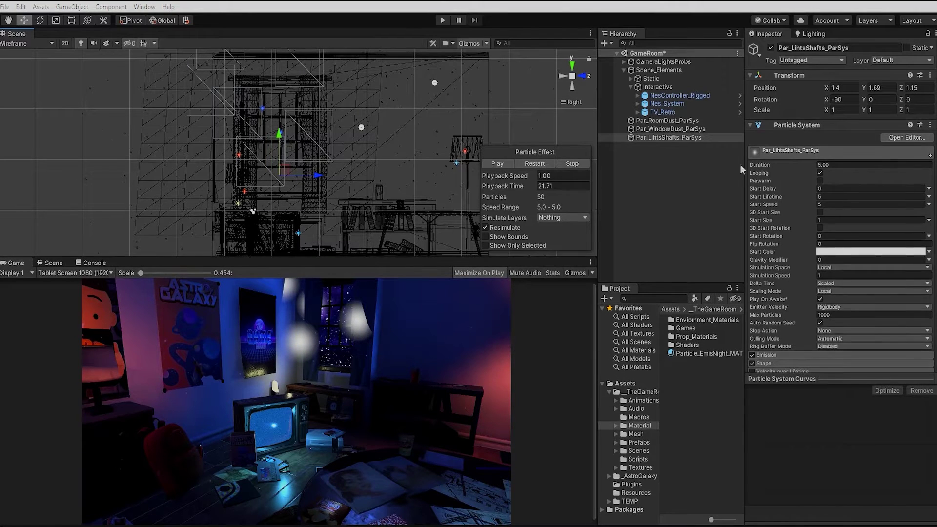
# - Change the particle emitter's shape to Rectangle and set the shape's Y rotation to 90
pyautogui.click(781, 364)
pyautogui.scroll(-5, 846, 186)
pyautogui.click(841, 187)
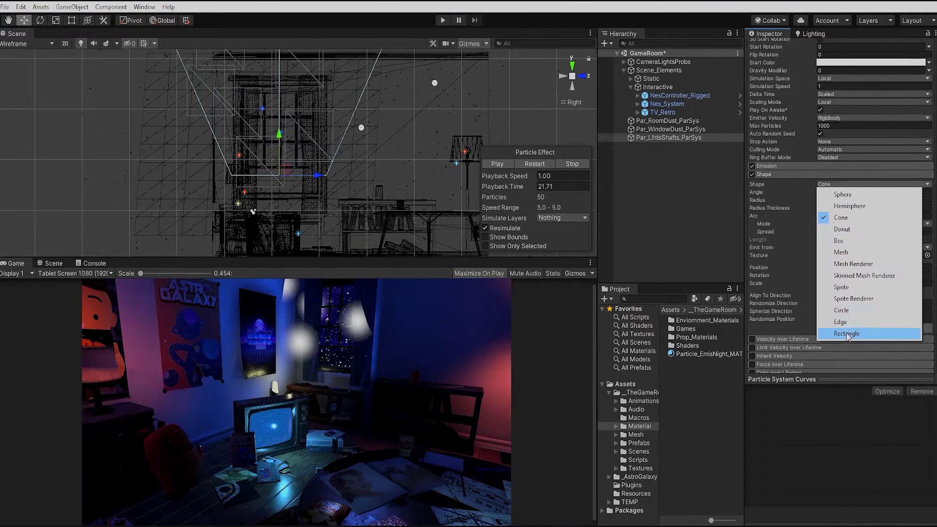
pyautogui.click(851, 321)
pyautogui.click(879, 214)
pyautogui.write('90')
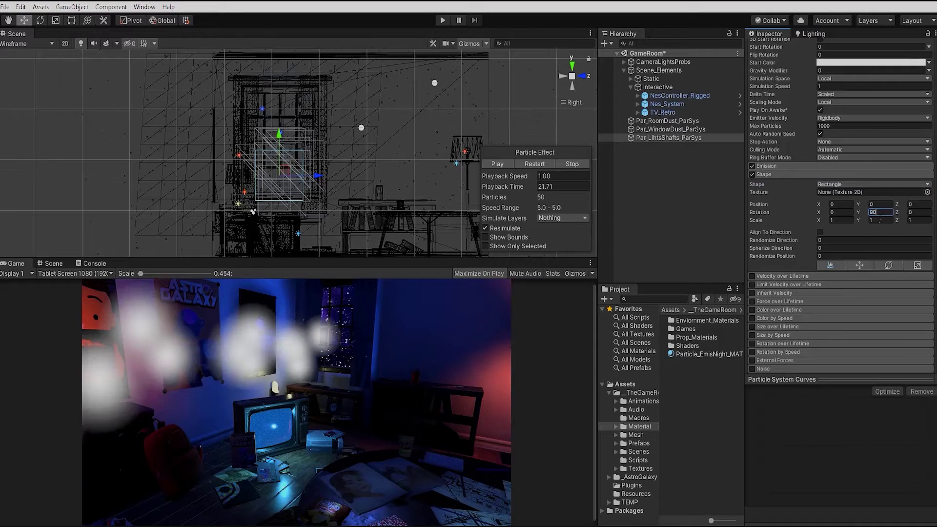
# - Scale the rectangular emitter to X 2.17 and Y 1.41 to fit the window, and briefly preview the particles
pyautogui.click(836, 220)
pyautogui.write('1.7')
pyautogui.press('Return')
pyautogui.moveTo(820, 221); pyautogui.dragTo(864, 220)
pyautogui.click(500, 165)
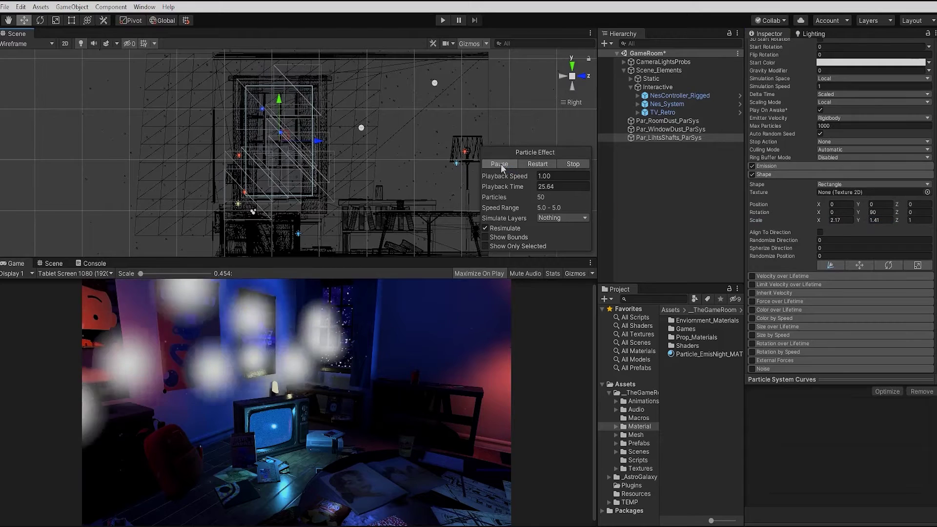
pyautogui.click(501, 166)
# - Set the particles' Start Speed to 1 and preview the slower emission, leaving the simulation paused
pyautogui.scroll(3, 866, 265)
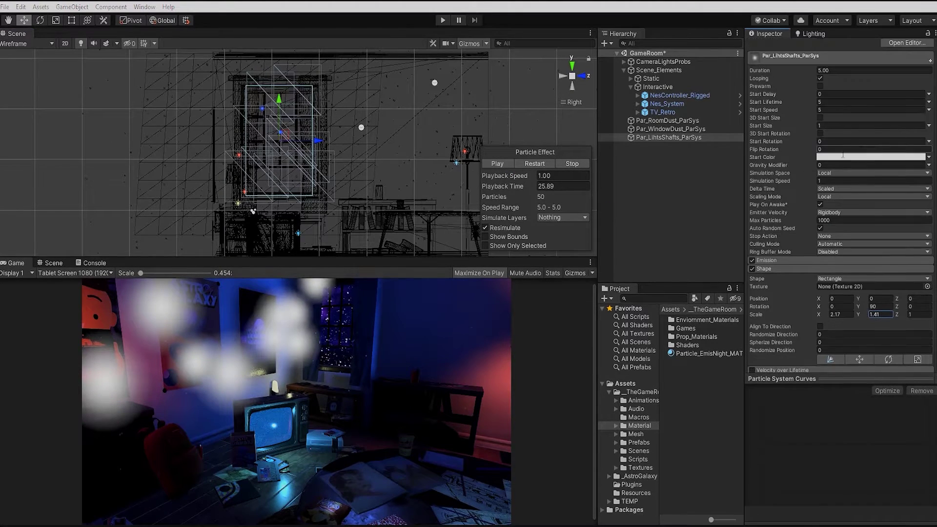
pyautogui.click(839, 110)
pyautogui.write('1')
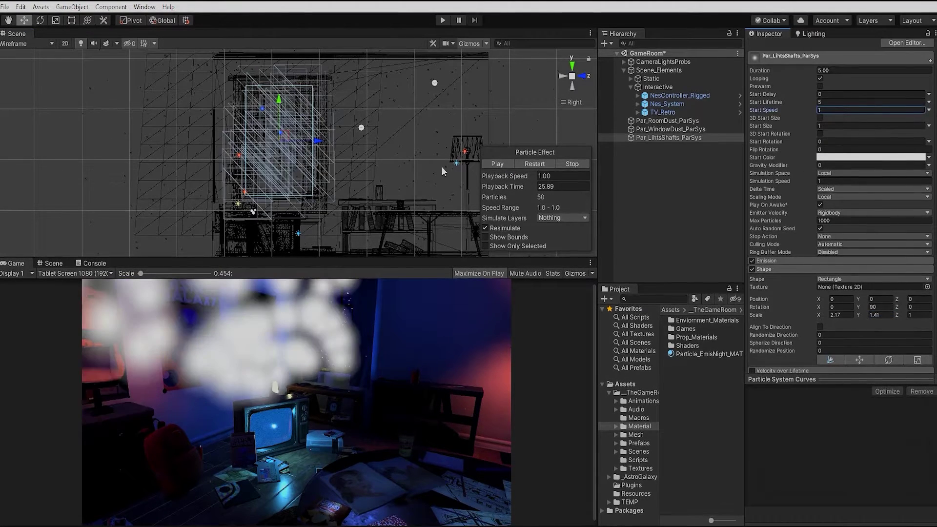
pyautogui.click(496, 163)
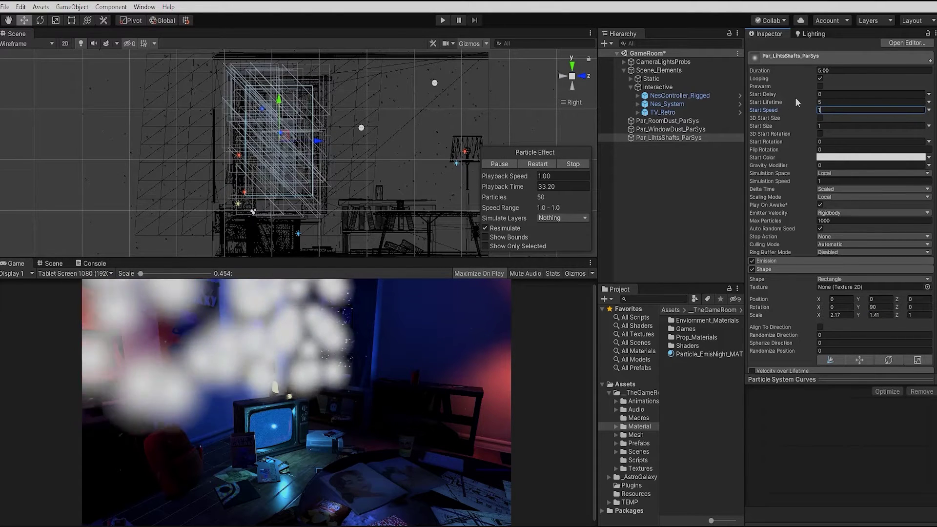
pyautogui.click(490, 165)
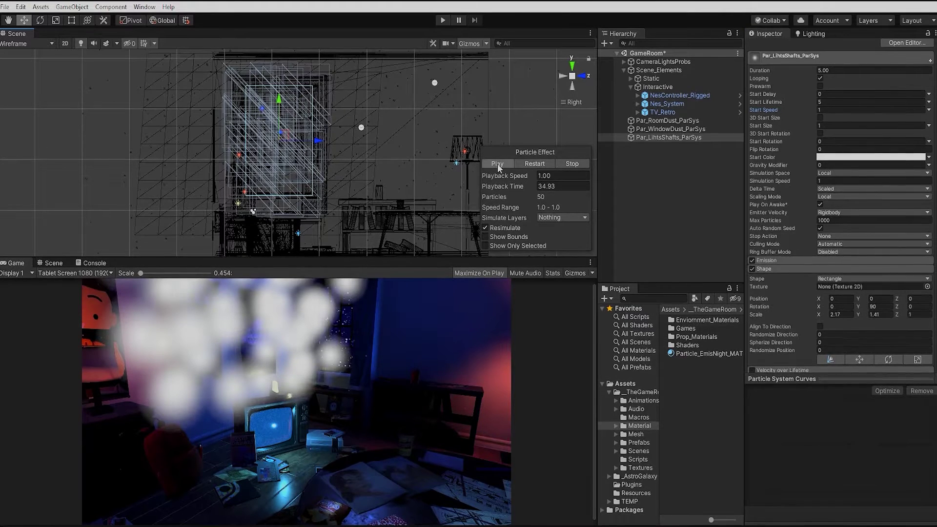
pyautogui.click(496, 166)
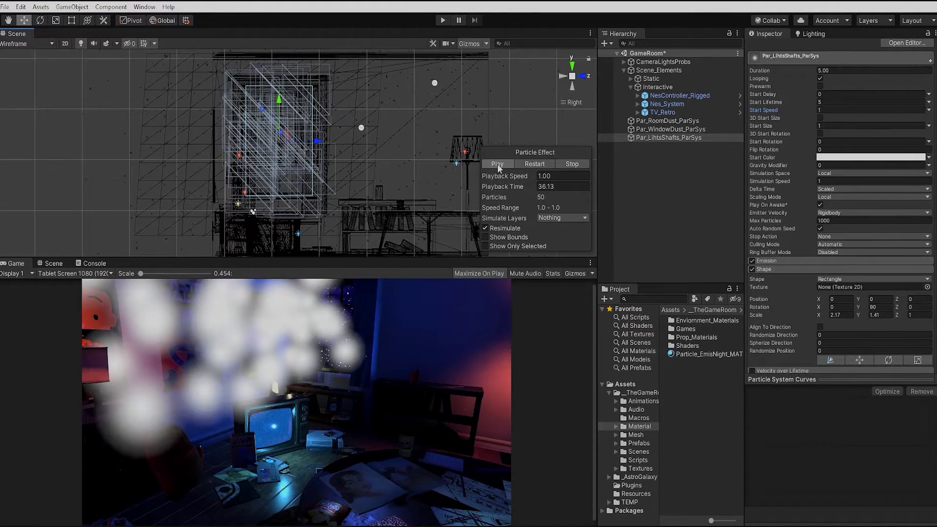
pyautogui.press('alt')
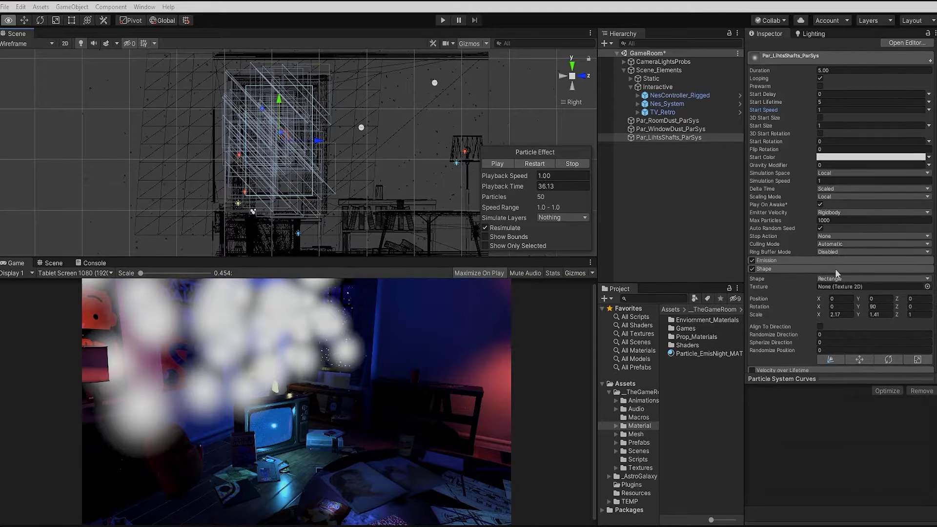
# - Expand the particle system's Renderer module and review the available Render Mode options
pyautogui.scroll(-10, 834, 279)
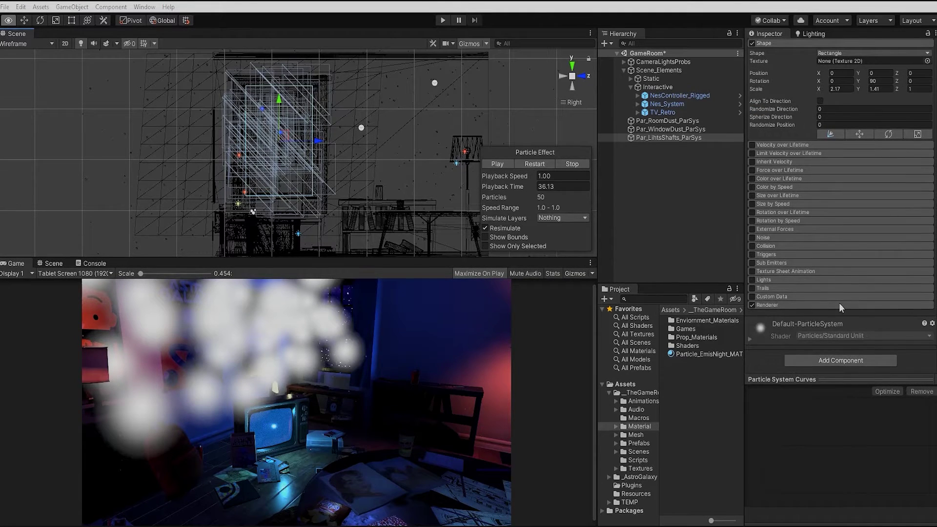
pyautogui.click(839, 307)
pyautogui.scroll(-4, 921, 264)
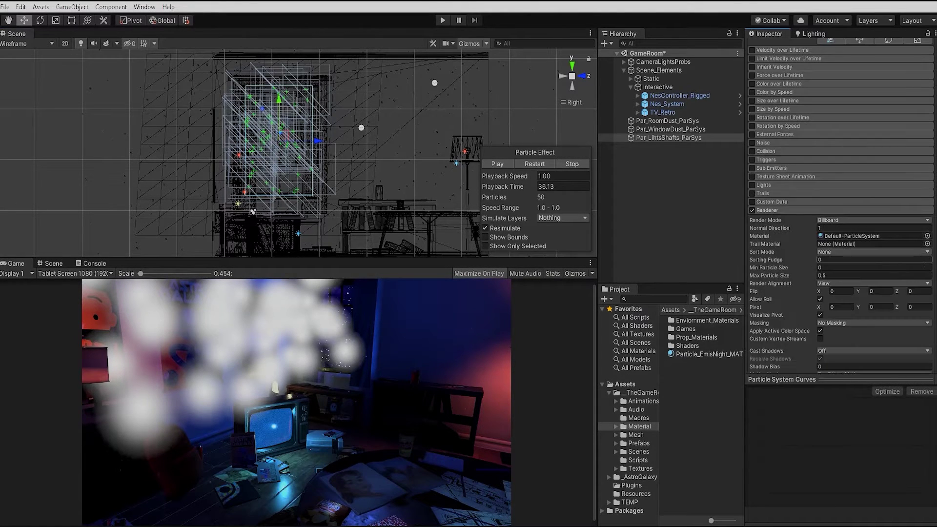
pyautogui.click(927, 220)
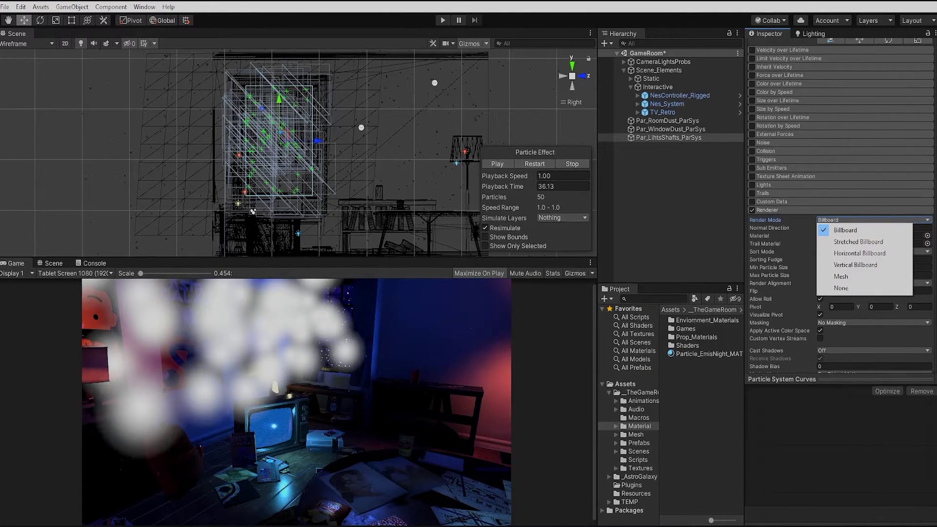
pyautogui.click(934, 301)
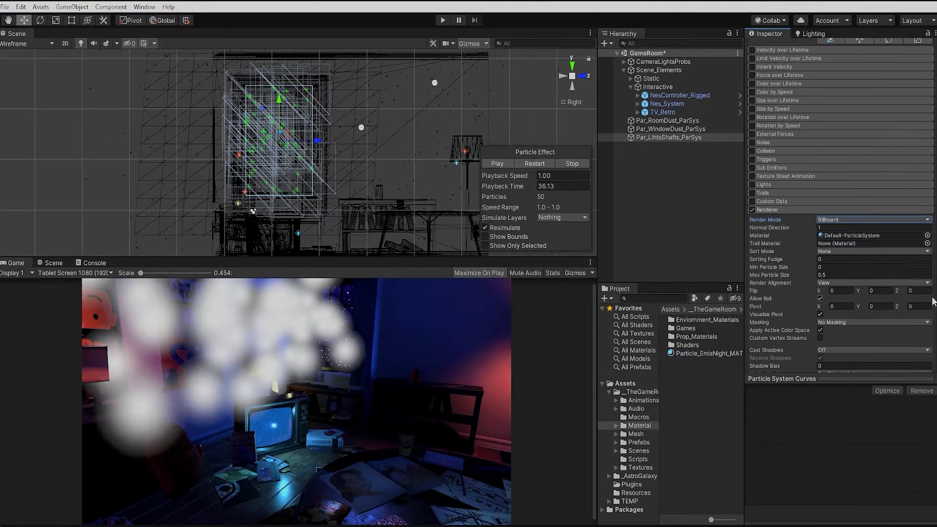
# - Review the Render Alignment options and set the alignment to World
pyautogui.click(858, 284)
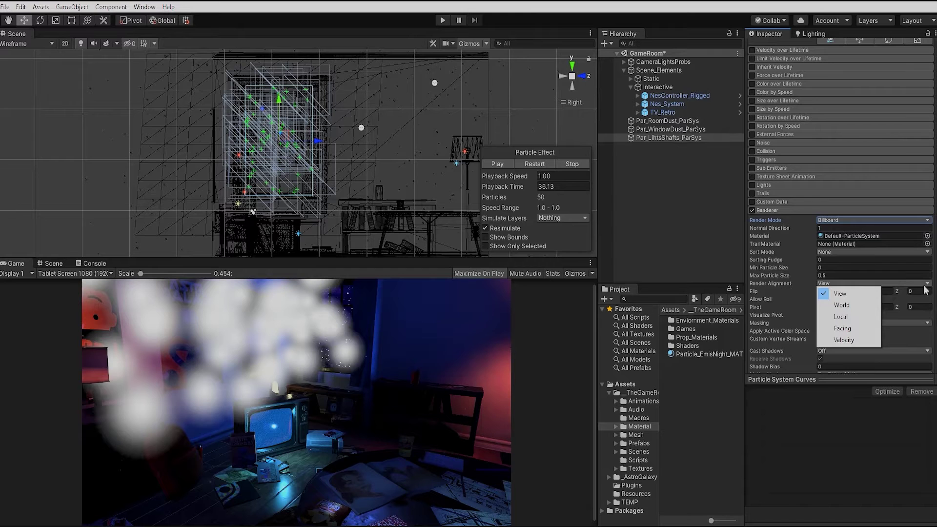
pyautogui.press('Escape')
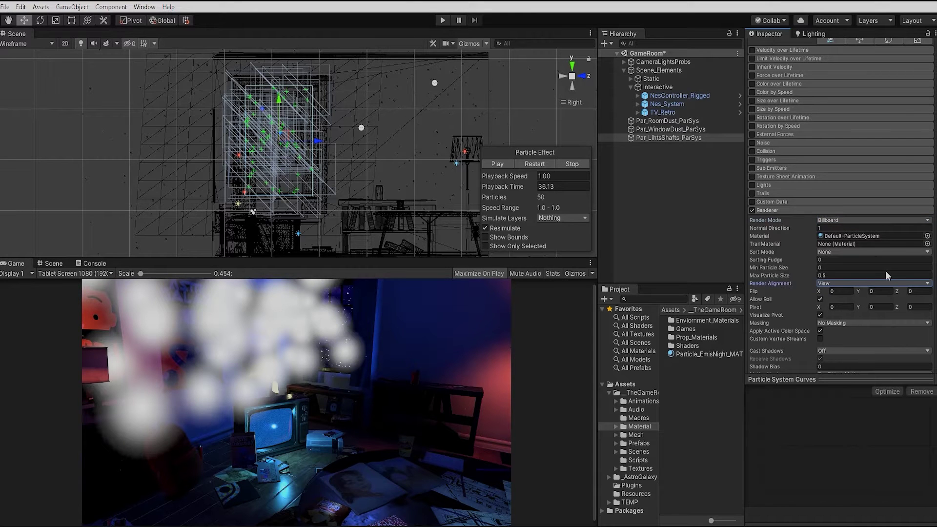
pyautogui.click(832, 284)
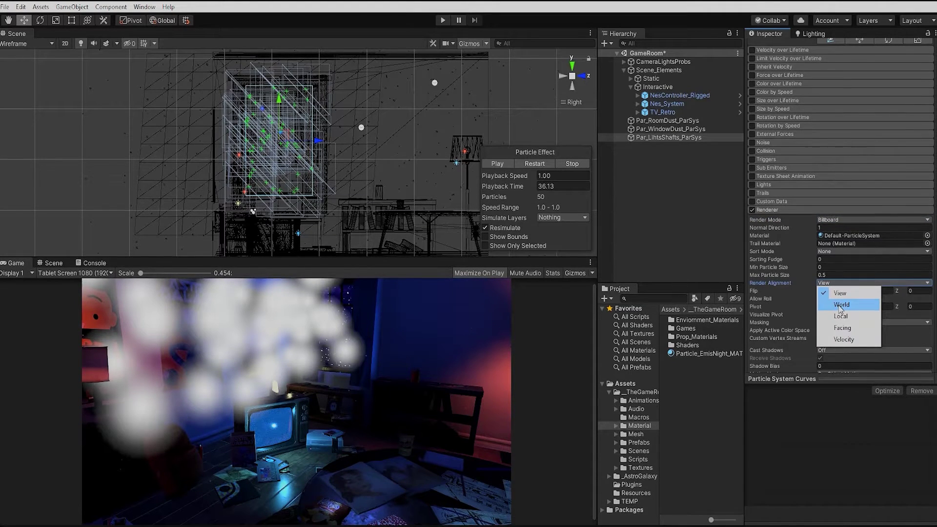
pyautogui.click(841, 306)
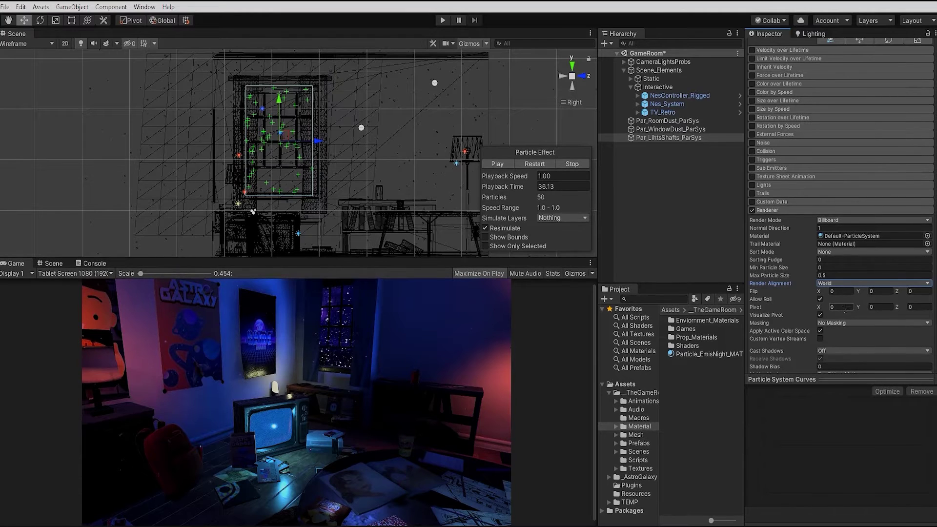
# - Set Render Alignment to Local and try rotating the particle system to test how the particles orient
pyautogui.click(857, 282)
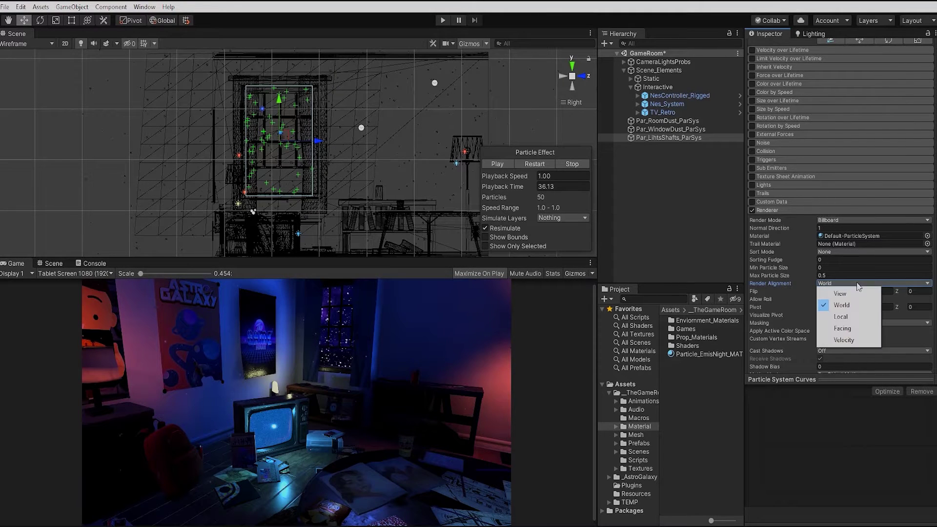
pyautogui.click(852, 315)
pyautogui.press('e')
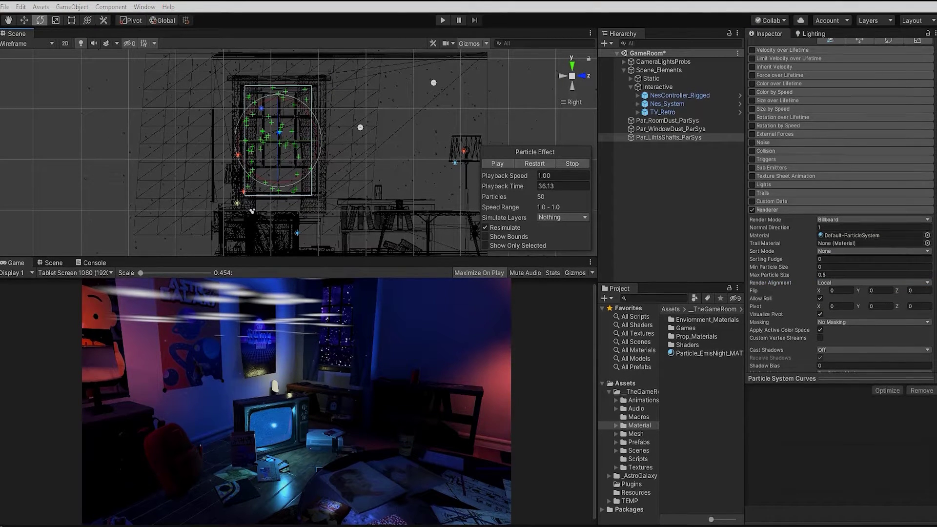
pyautogui.moveTo(277, 163); pyautogui.dragTo(272, 117)
pyautogui.scroll(10, 830, 234)
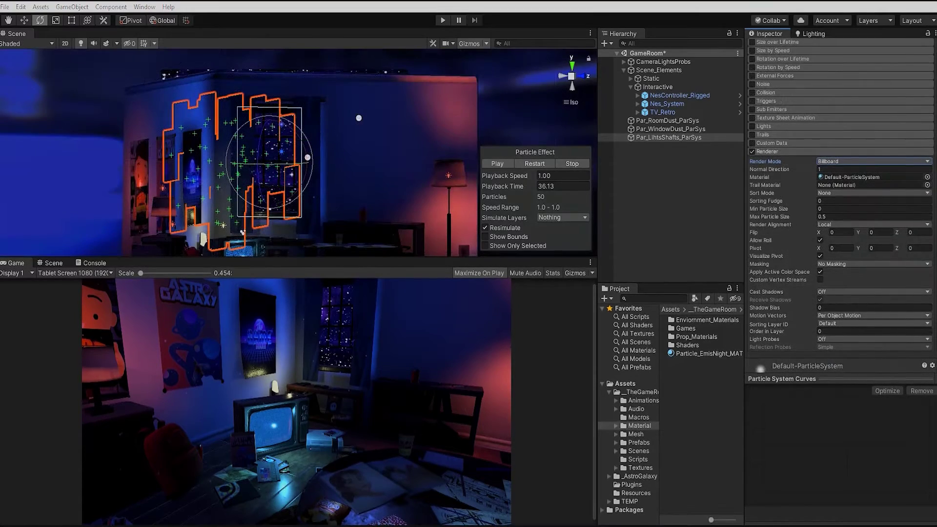
# - Try the Stretched Billboard render mode with a Length Scale of 2 and test its scale values
pyautogui.click(842, 163)
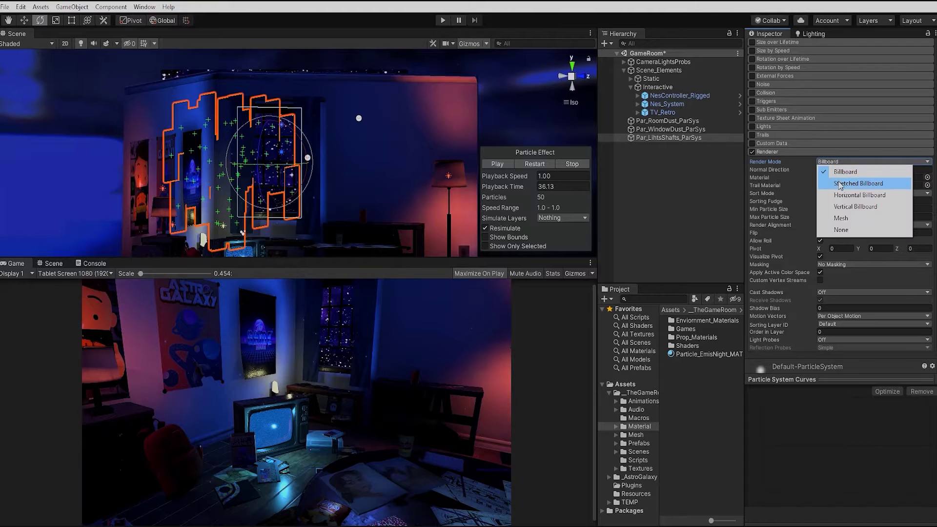
pyautogui.click(838, 181)
pyautogui.moveTo(789, 170)
pyautogui.mouseDown()
pyautogui.moveTo(803, 170)
pyautogui.moveTo(795, 186)
pyautogui.moveTo(803, 187)
pyautogui.moveTo(794, 180)
pyautogui.mouseUp()
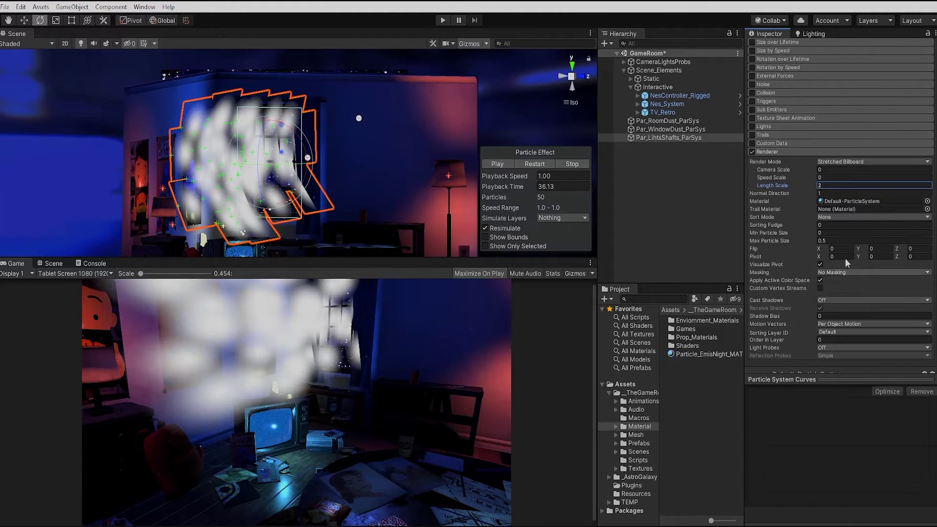
# - Compare the particles in Billboard and Stretched Billboard render modes, ending on Stretched Billboard
pyautogui.click(857, 163)
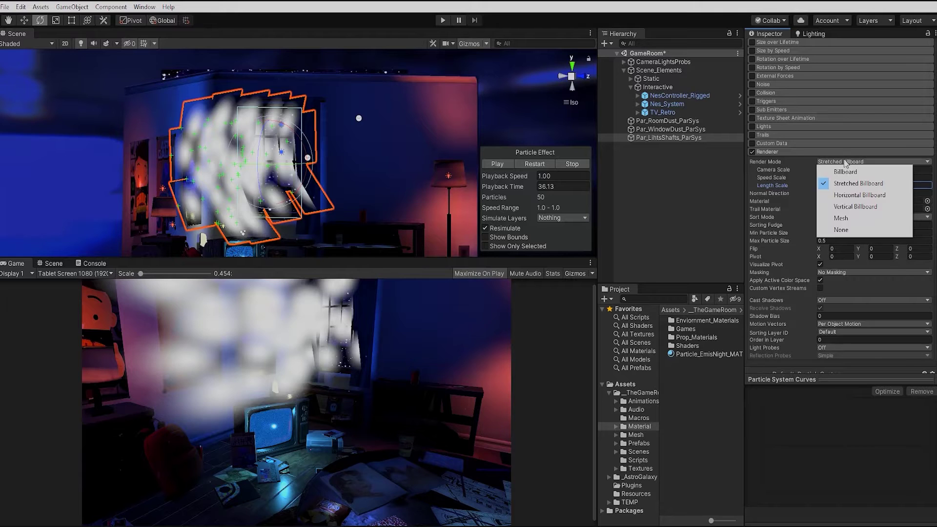
pyautogui.click(830, 169)
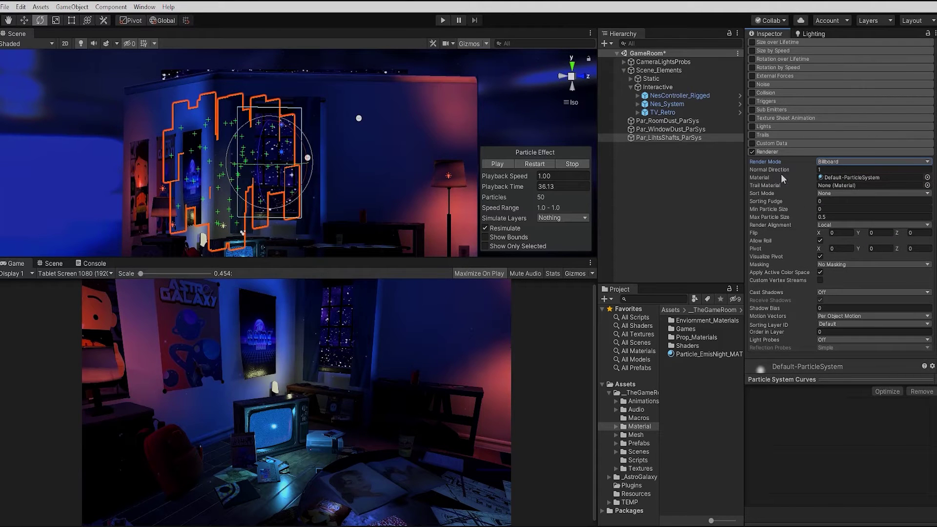
pyautogui.click(846, 163)
pyautogui.click(853, 177)
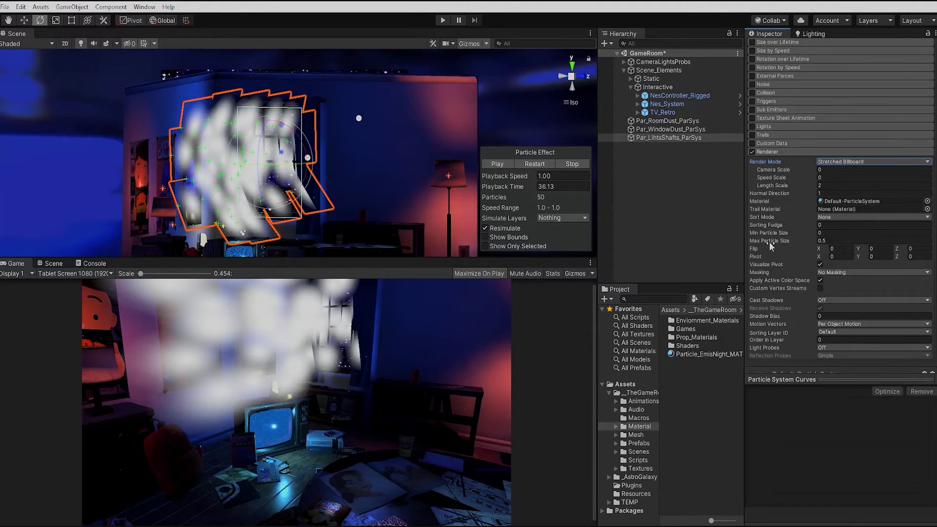
# - Return the render mode to Billboard and set Render Alignment to View
pyautogui.click(851, 162)
pyautogui.click(849, 171)
pyautogui.click(854, 224)
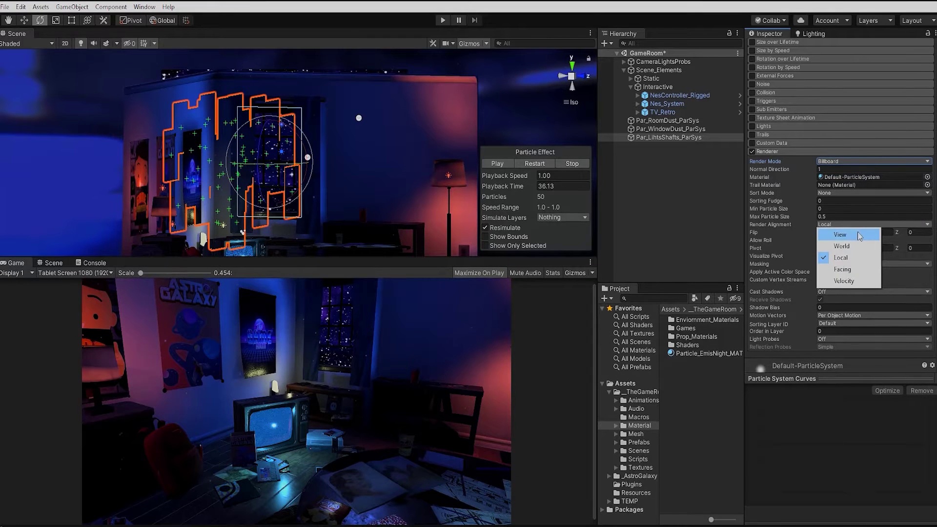
pyautogui.click(862, 235)
# - Try the Horizontal Billboard render mode and switch the renderer to Vertical Billboard
pyautogui.click(852, 161)
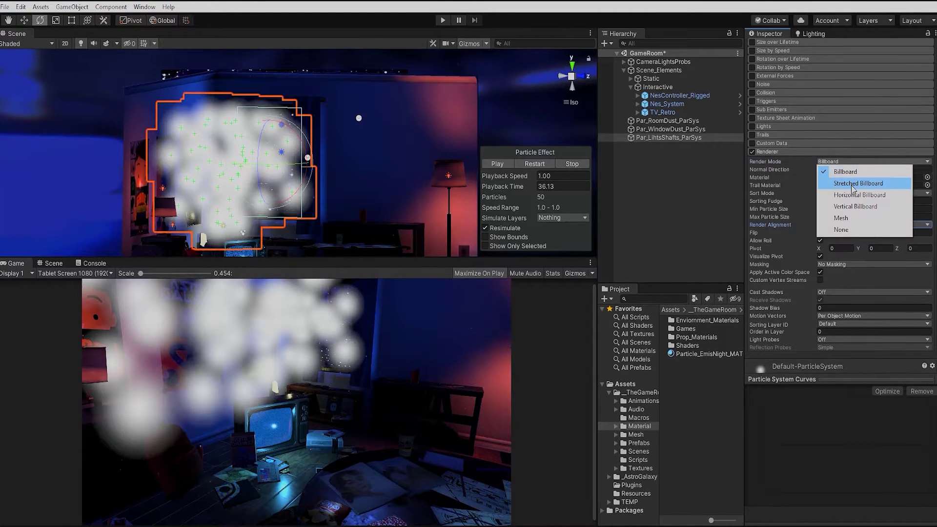
pyautogui.click(854, 195)
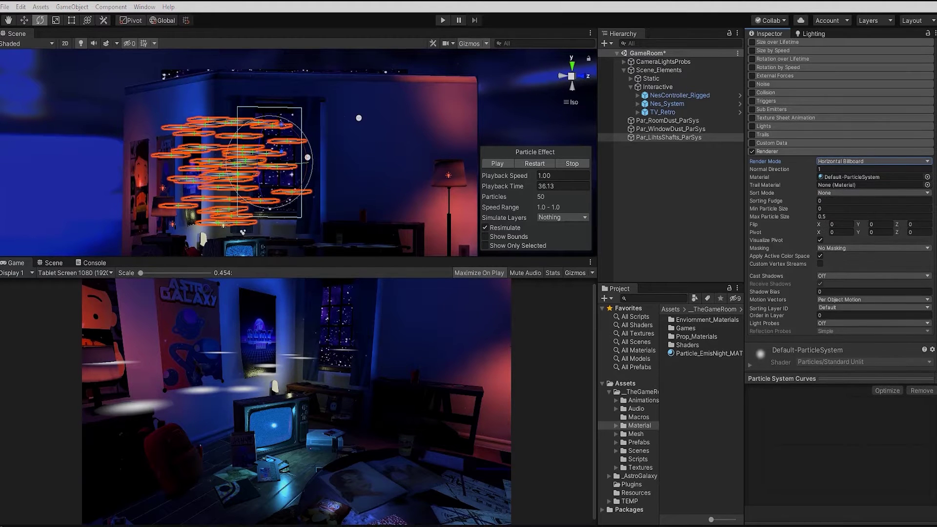
pyautogui.click(859, 161)
pyautogui.click(857, 209)
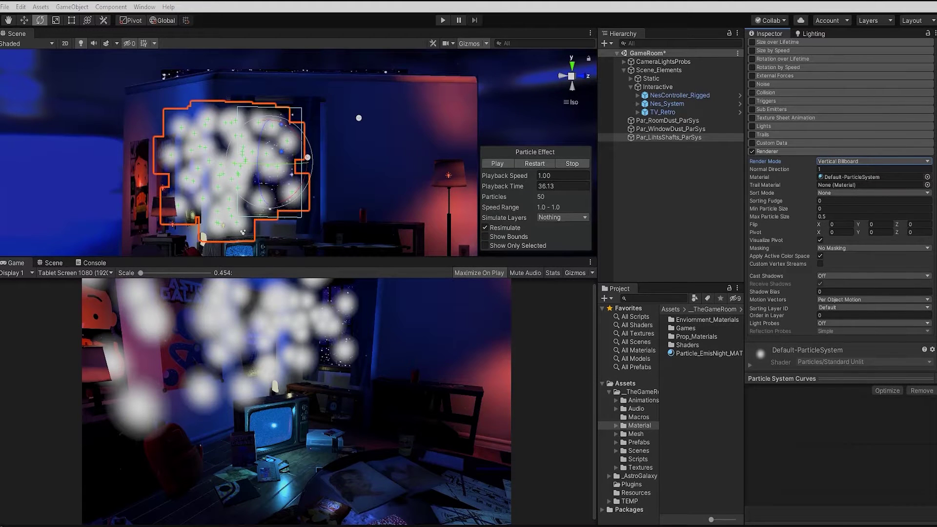
# - Switch the light shaft renderer to Mesh render mode and display the scene view as Shaded Wireframe
pyautogui.click(853, 165)
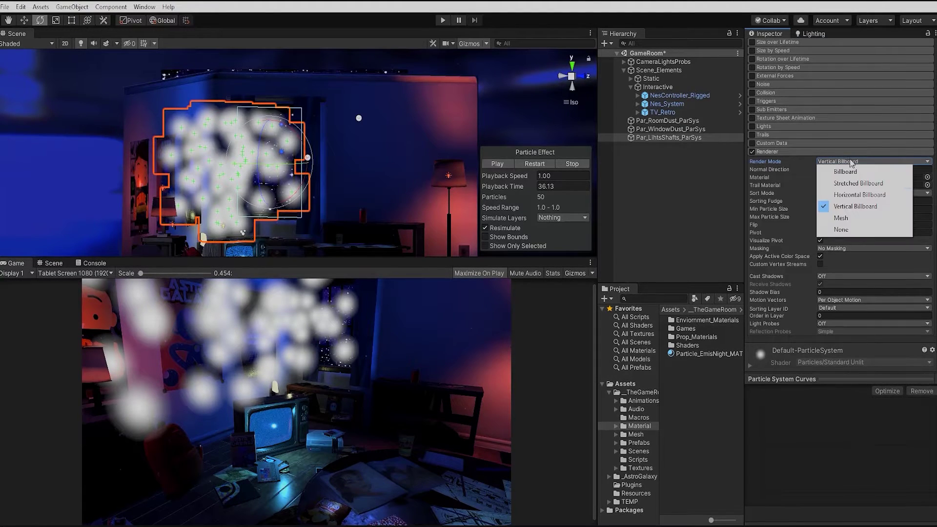
pyautogui.click(847, 219)
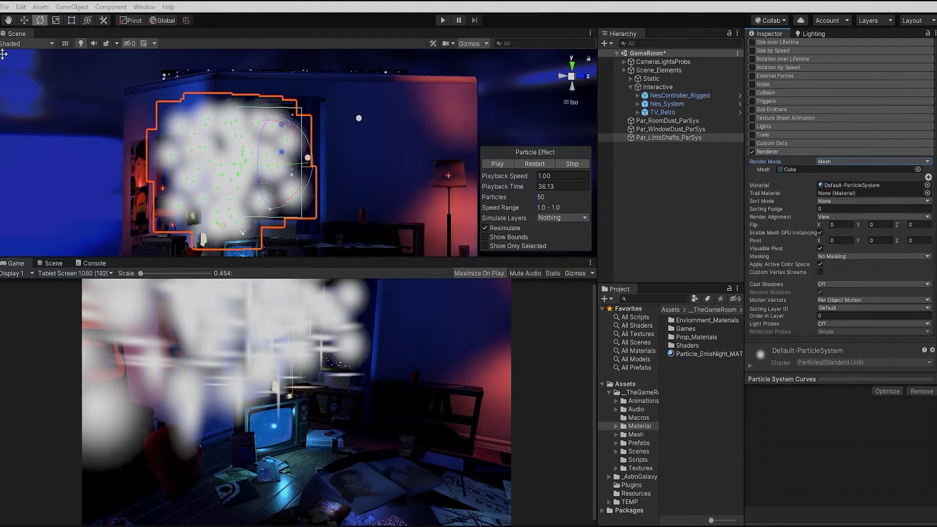
pyautogui.click(28, 42)
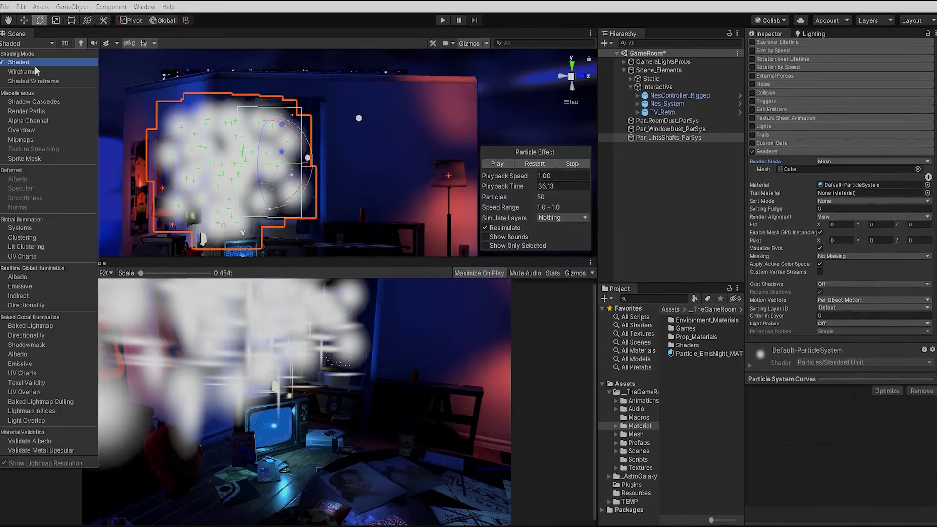
pyautogui.click(33, 81)
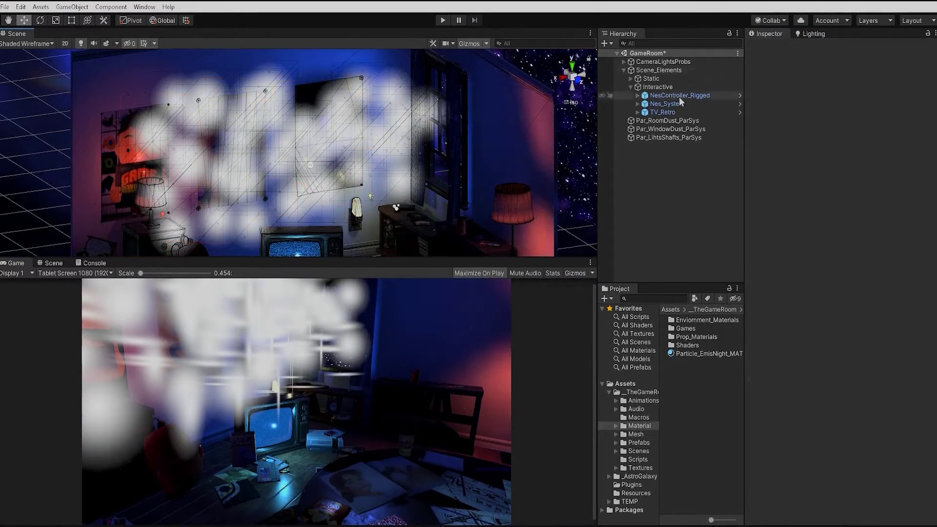
# - Try the Capsule mesh on the light shaft particles and replace it with the Sphere mesh
pyautogui.click(653, 137)
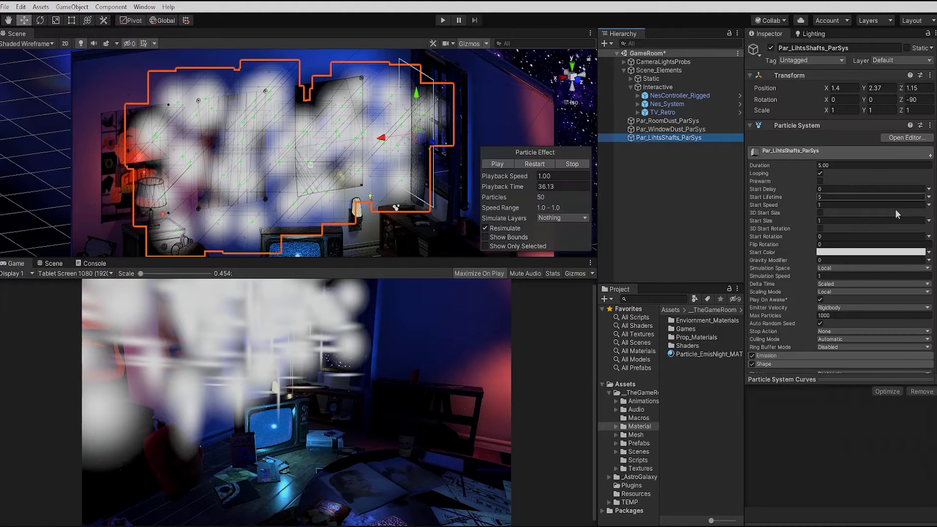
pyautogui.scroll(-10, 902, 219)
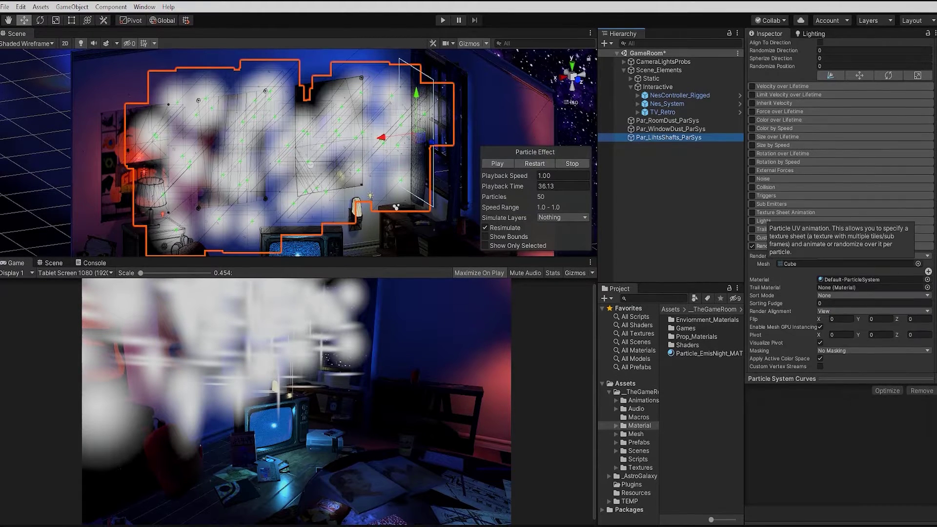
pyautogui.click(918, 265)
pyautogui.click(904, 137)
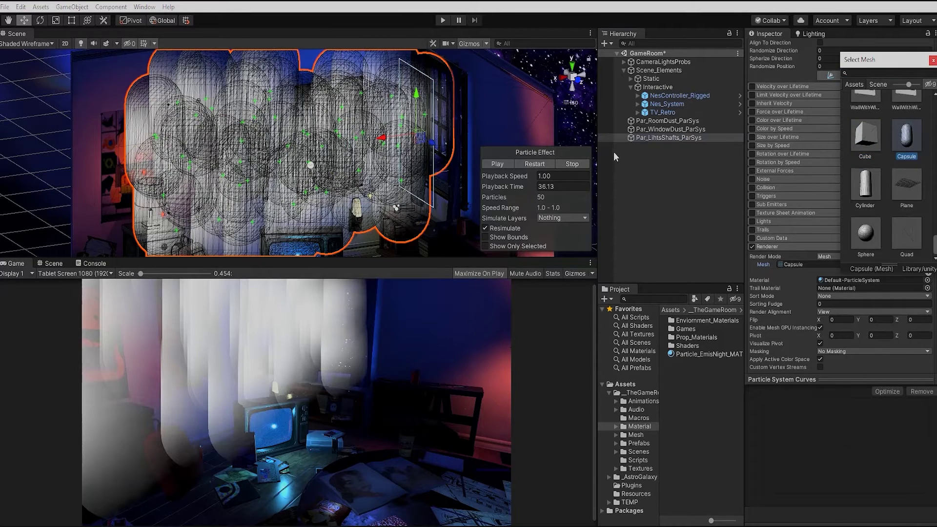
pyautogui.click(927, 280)
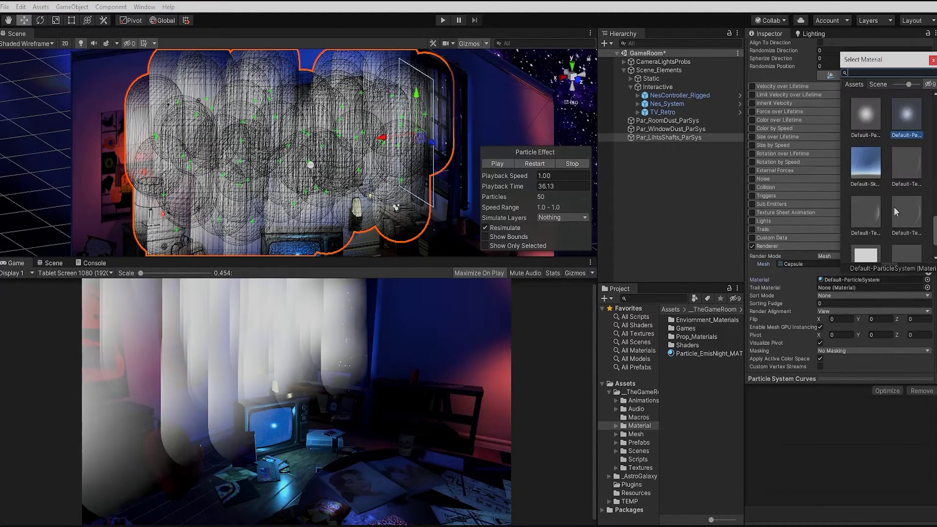
pyautogui.press('Escape')
pyautogui.click(927, 264)
pyautogui.click(865, 233)
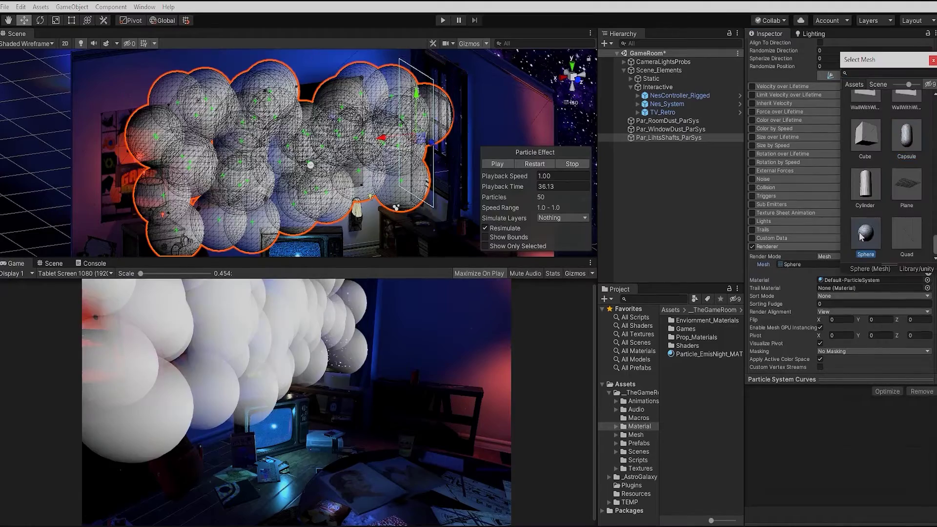
# - Preview the sphere particles in motion and browse the other available particle meshes, keeping Sphere
pyautogui.click(497, 165)
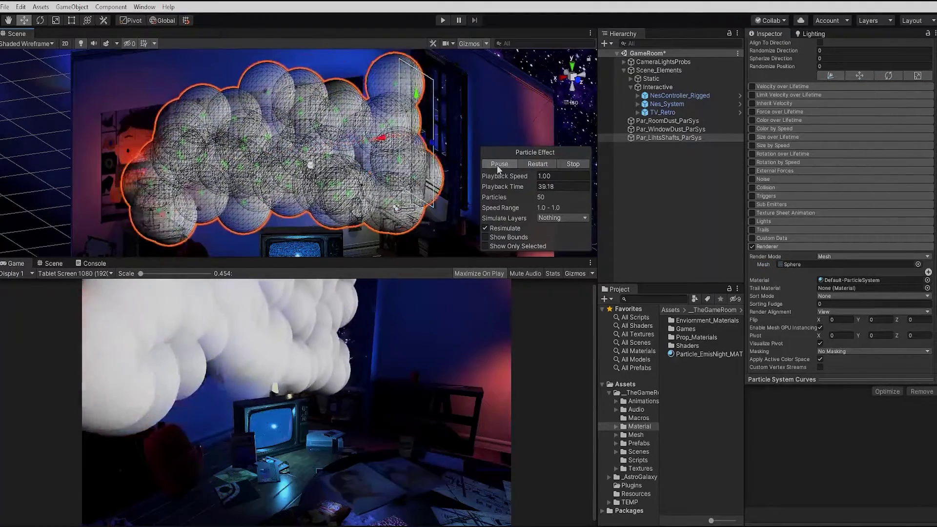
pyautogui.click(919, 265)
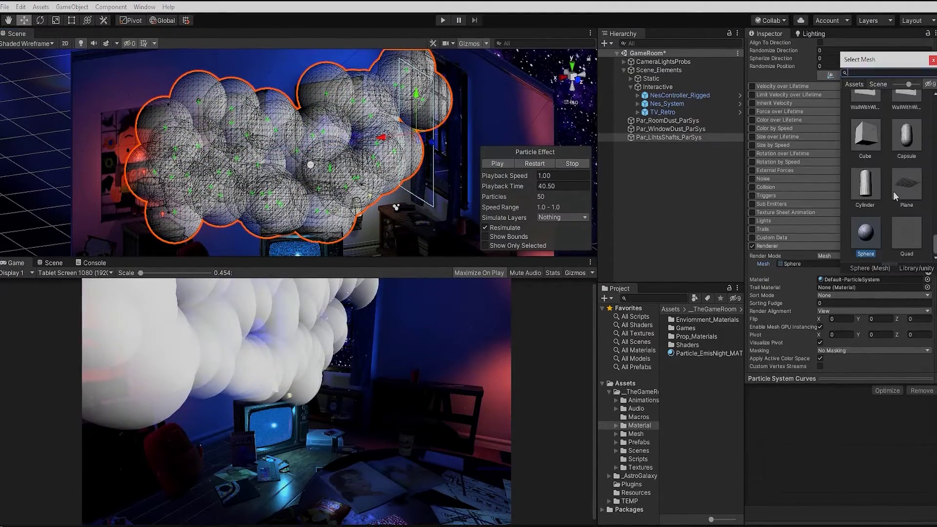
pyautogui.click(865, 165)
pyautogui.click(906, 214)
pyautogui.press('Return')
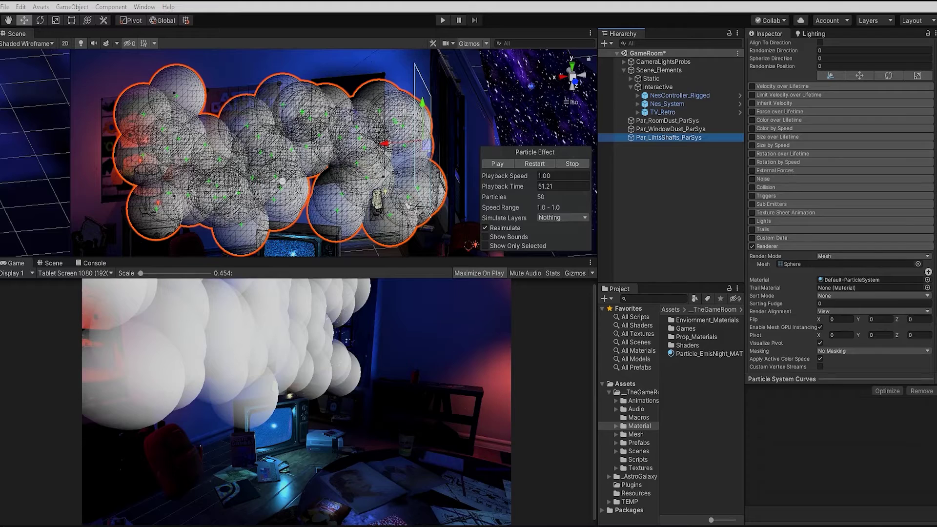
# - Set the light shaft renderer to Stretched Billboard with a Length Scale of 30 and preview the particles in motion
pyautogui.click(842, 256)
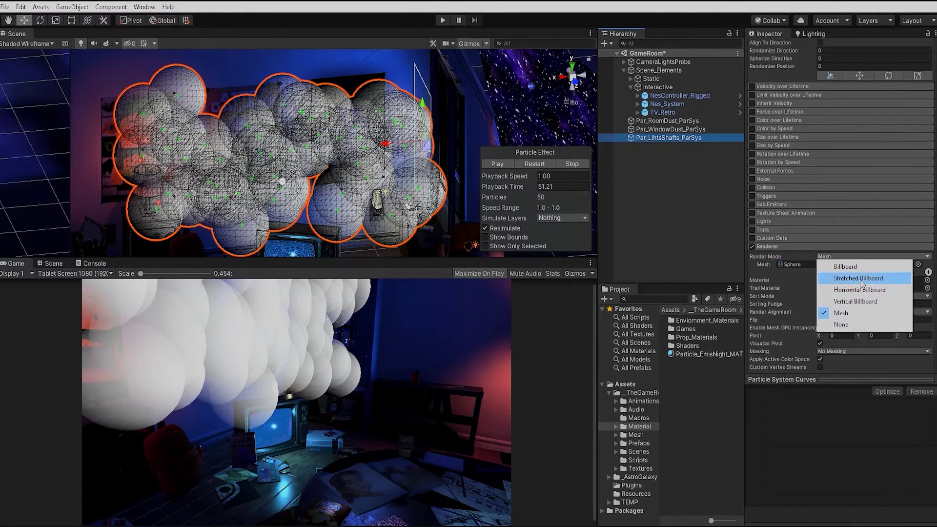
pyautogui.press('Escape')
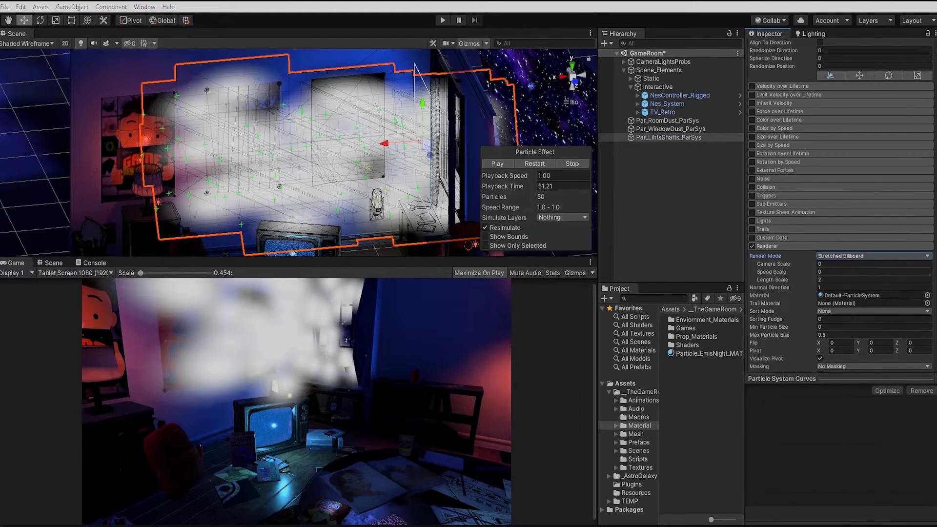
pyautogui.click(829, 281)
pyautogui.write('30')
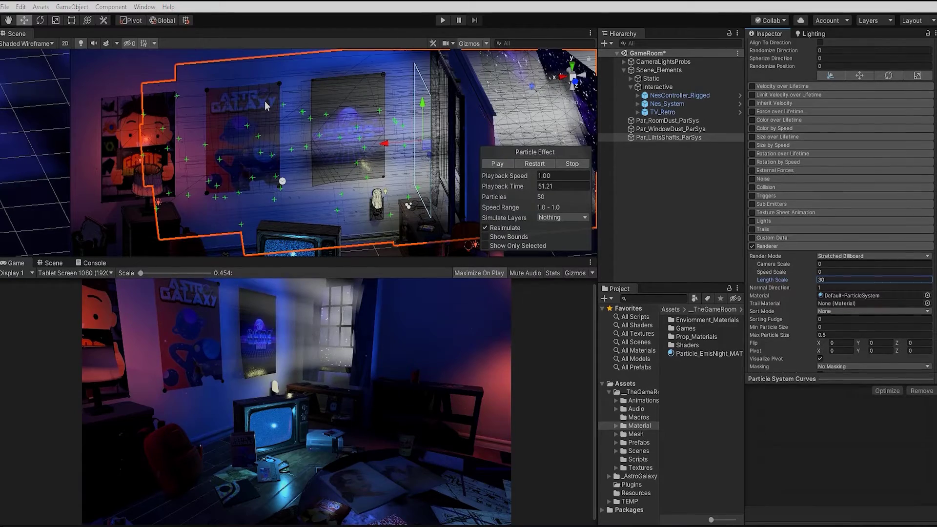
pyautogui.click(498, 164)
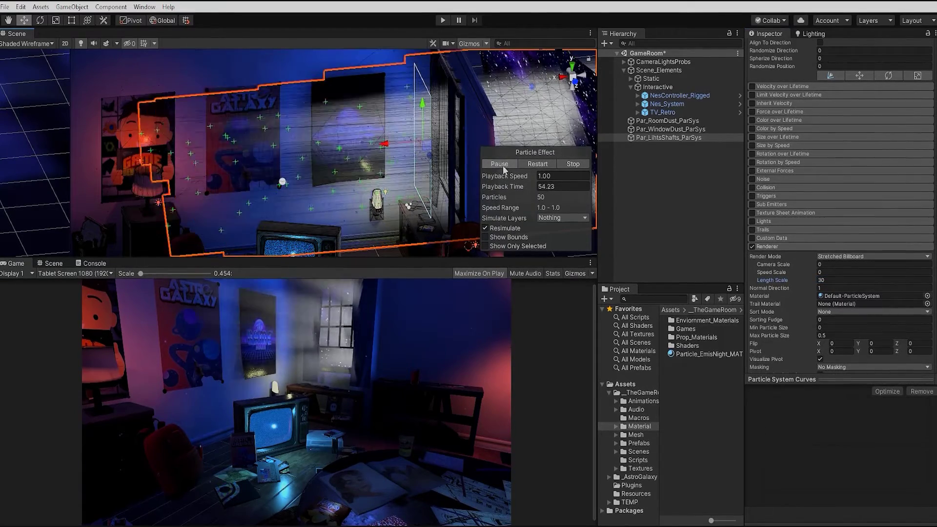
pyautogui.click(499, 164)
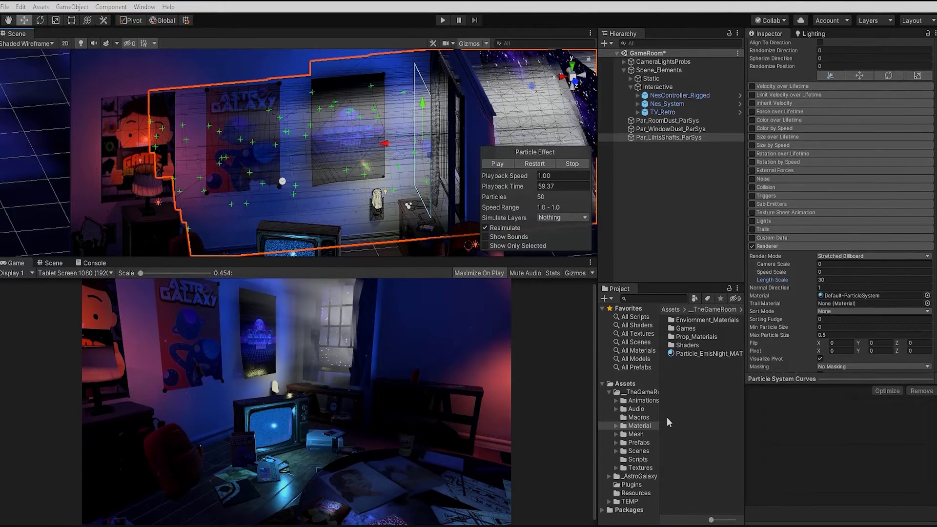
# - Assign Particle_EmisNight_MAT as the light shaft renderer's material and open the material's emission color
pyautogui.moveTo(703, 353); pyautogui.dragTo(834, 295)
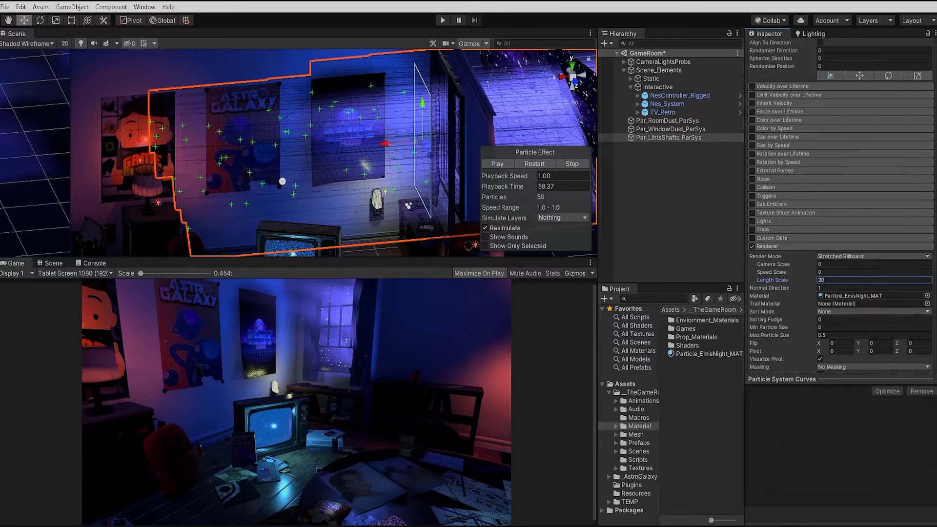
pyautogui.click(709, 354)
pyautogui.click(830, 207)
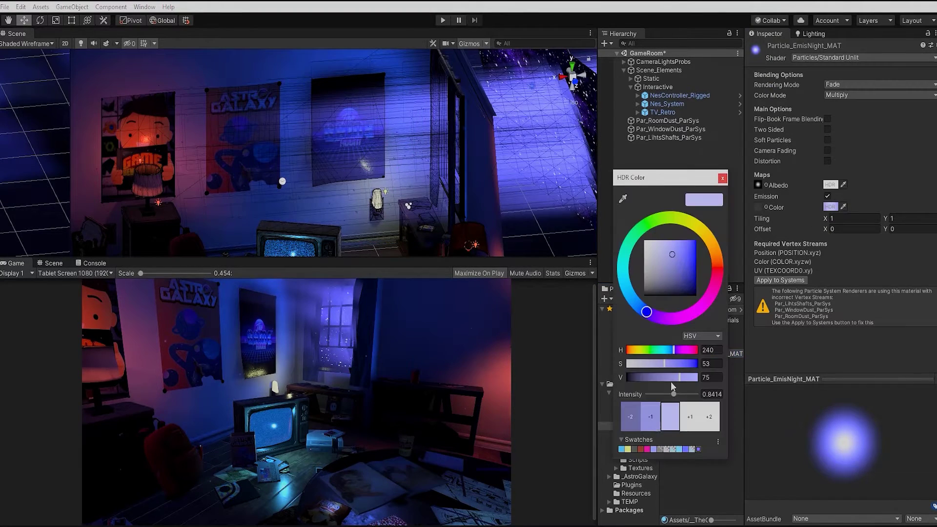
# - Try brighter and darker exposure steps on the emission color, returning its intensity to 0.8414
pyautogui.click(690, 418)
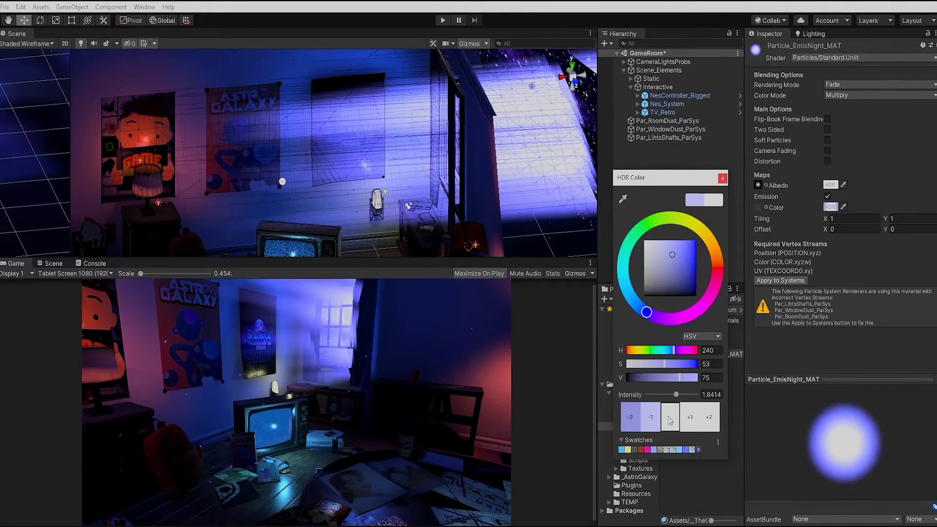
pyautogui.click(654, 424)
pyautogui.click(654, 424)
pyautogui.click(695, 422)
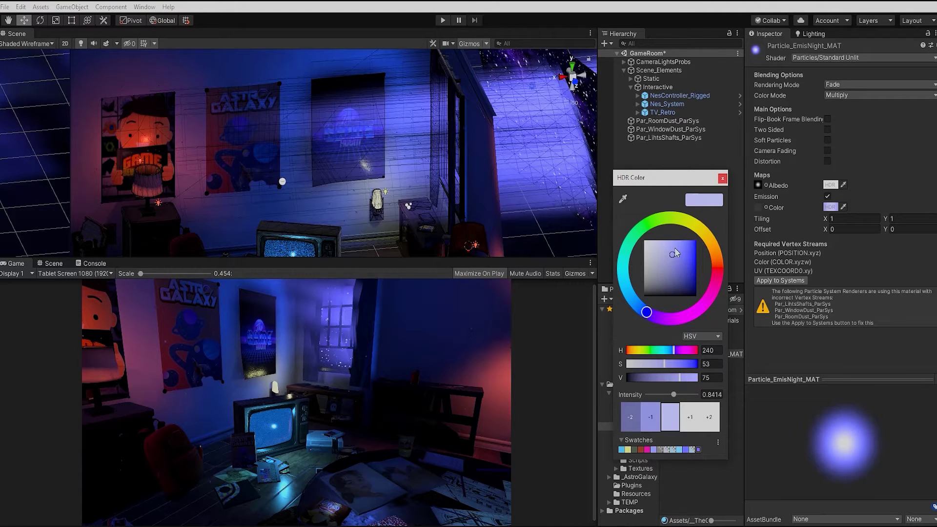
# - Shift the material's emission color to a bluer tone with hue 229, saturation 67 and value 68
pyautogui.moveTo(647, 313); pyautogui.dragTo(640, 307)
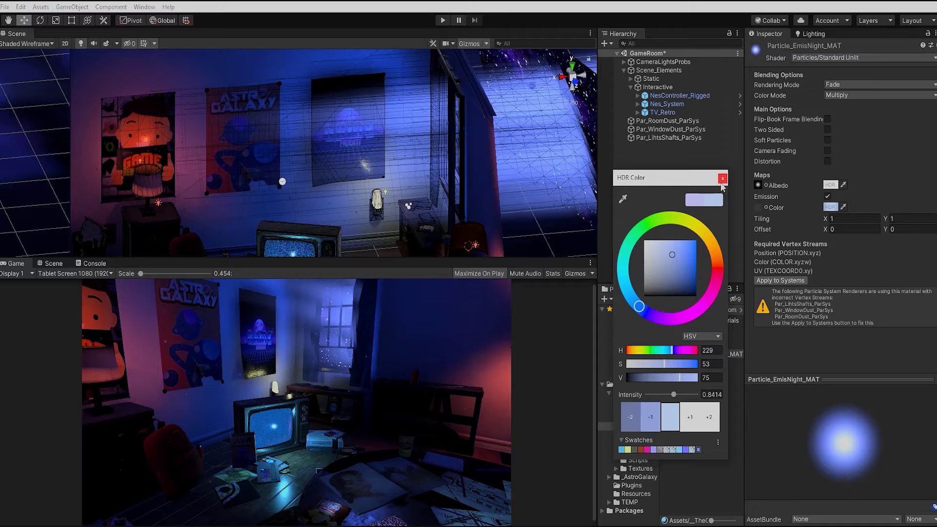
pyautogui.moveTo(674, 259); pyautogui.dragTo(678, 258)
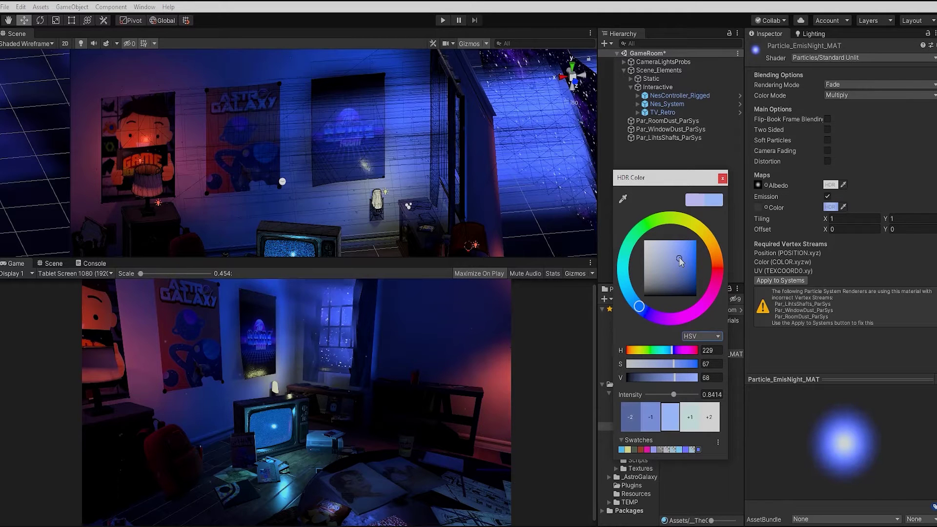